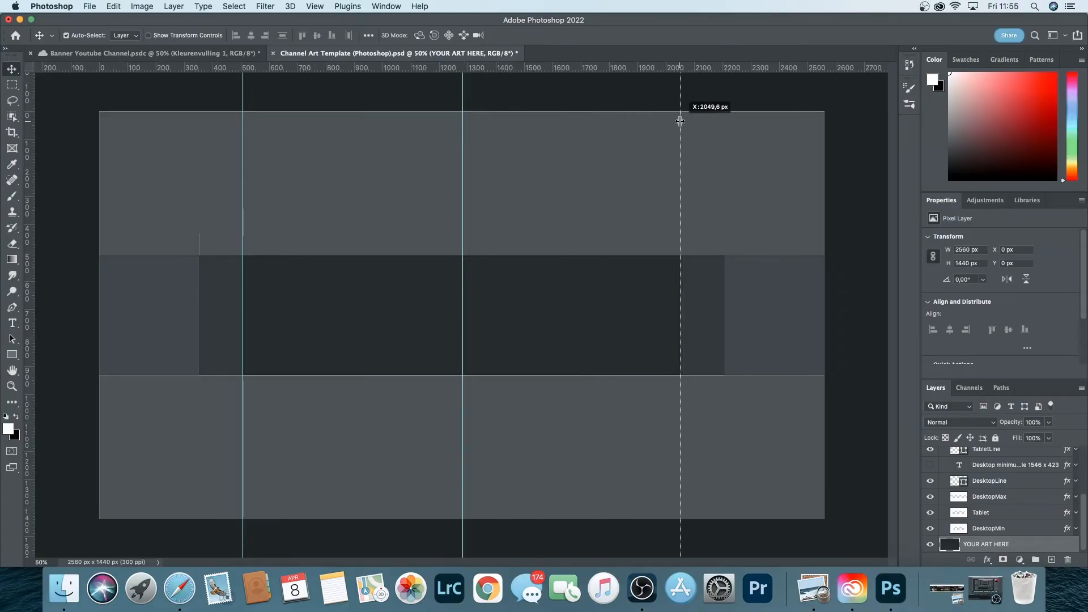
Add a horizontal guide along the central band's upper edge and place boek in zetel2.jpg and gsm op bed 3.jpg, scaled down to fit the band
{"action": "left_click_drag", "start_coordinate": [159, 68], "coordinate": [157, 252]}
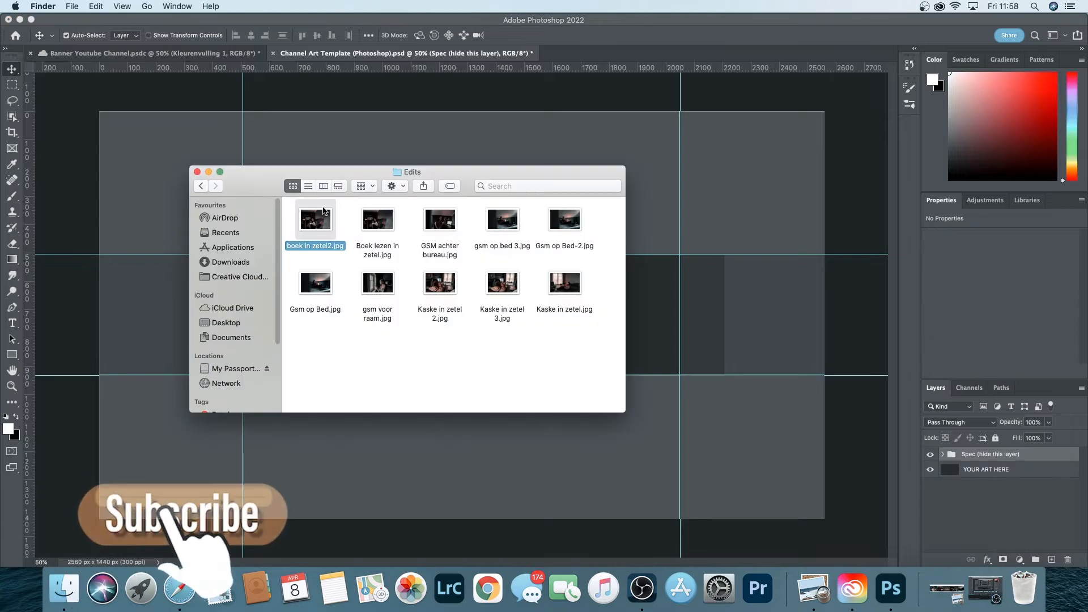
{"action": "left_click_drag", "start_coordinate": [323, 211], "coordinate": [671, 306]}
{"action": "left_click_drag", "start_coordinate": [768, 524], "coordinate": [524, 345]}
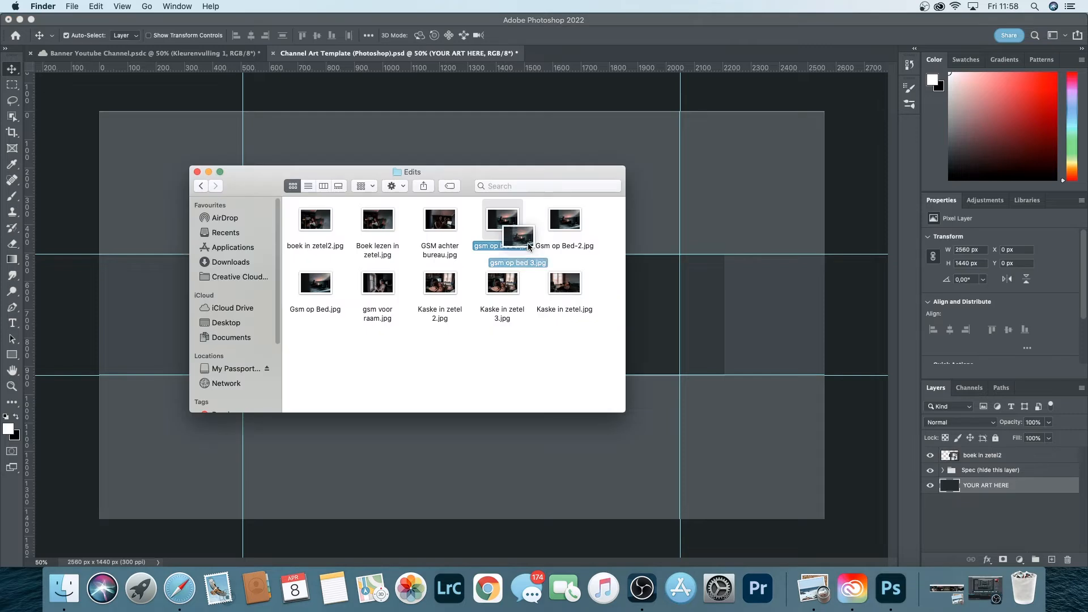
{"action": "left_click_drag", "start_coordinate": [513, 235], "coordinate": [663, 302]}
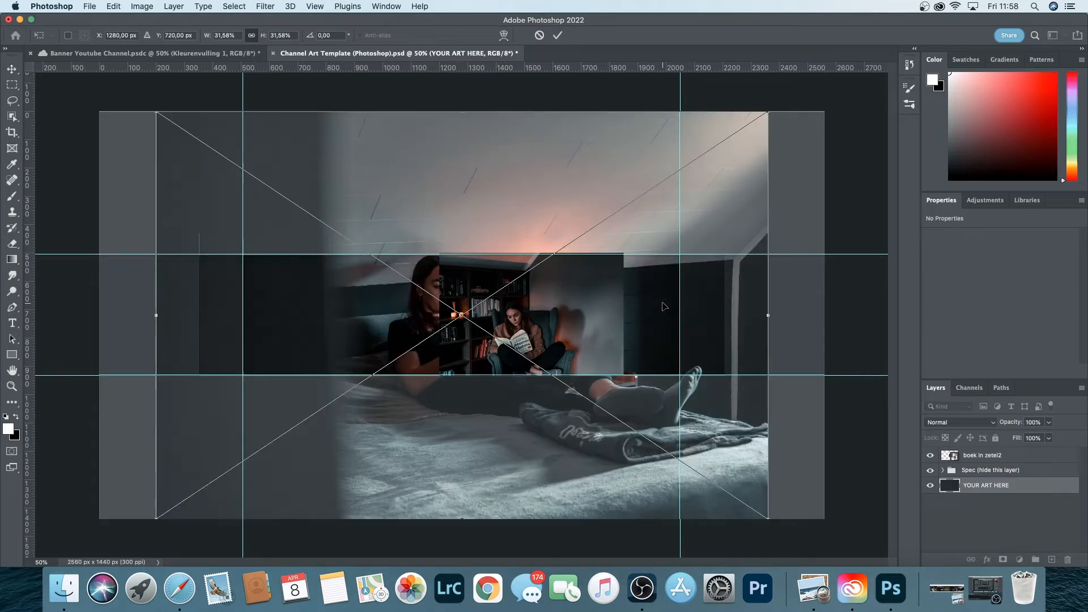
{"action": "left_click_drag", "start_coordinate": [157, 112], "coordinate": [602, 401]}
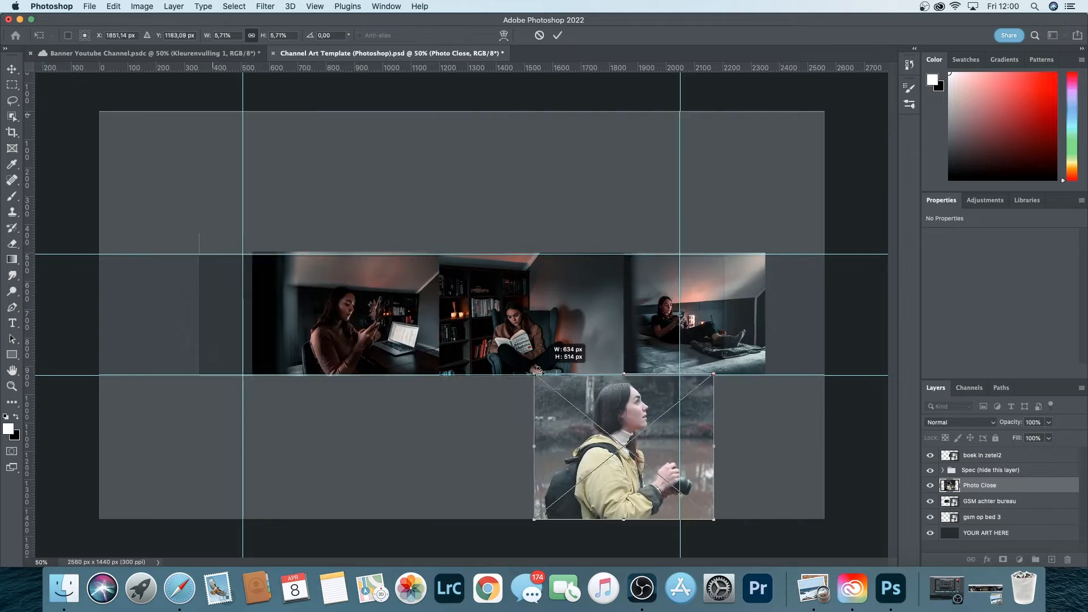
Move the Photo Close picture to the left end of the central band and the gsm op bed 3 photo to its right end
{"action": "left_click_drag", "start_coordinate": [573, 436], "coordinate": [260, 328]}
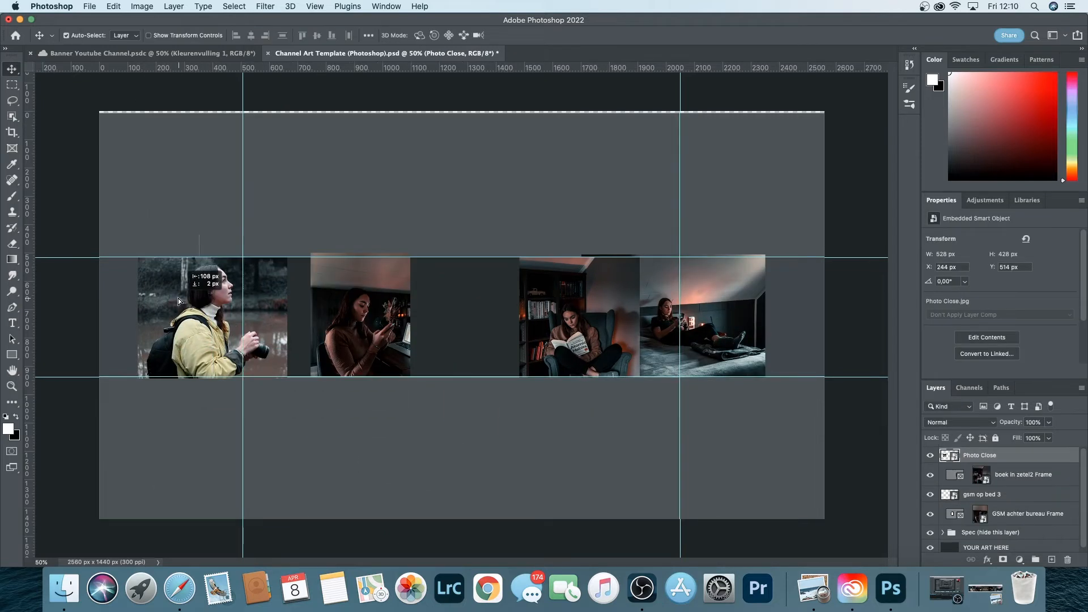
{"action": "left_click_drag", "start_coordinate": [183, 301], "coordinate": [144, 299]}
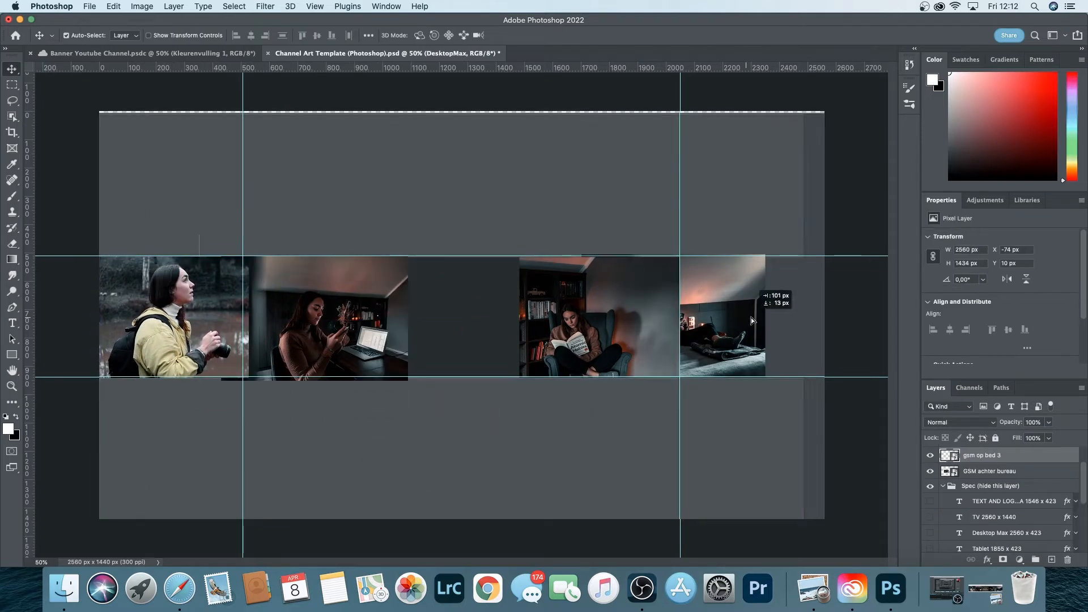
{"action": "left_click_drag", "start_coordinate": [751, 320], "coordinate": [776, 320]}
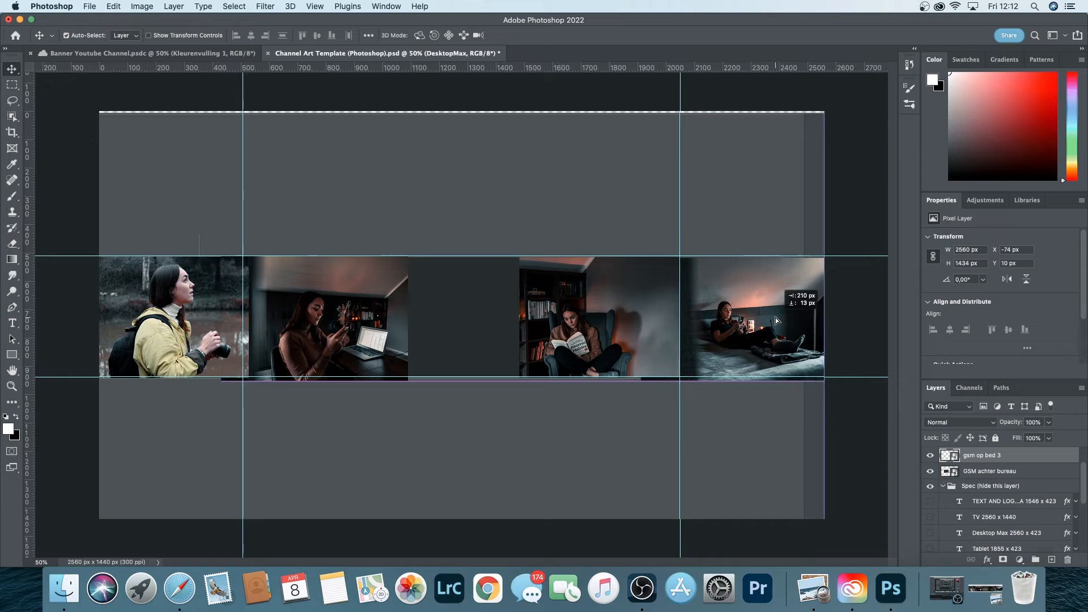
Draw a rectangle of about 320 × 173 px in the empty gap between the middle photos
{"action": "left_click", "coordinate": [12, 354]}
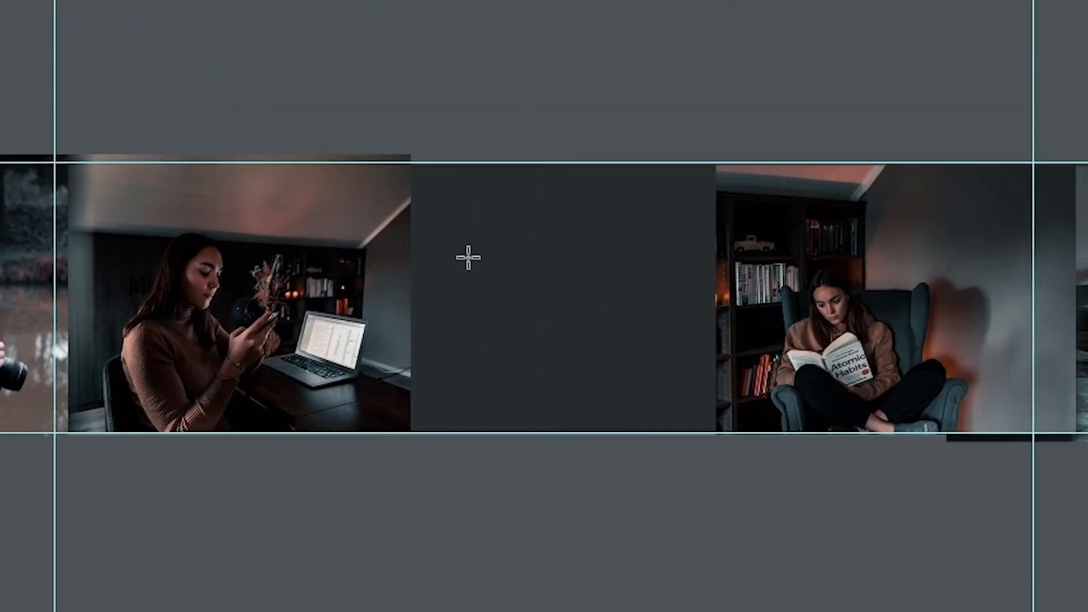
{"action": "left_click_drag", "start_coordinate": [463, 247], "coordinate": [648, 357]}
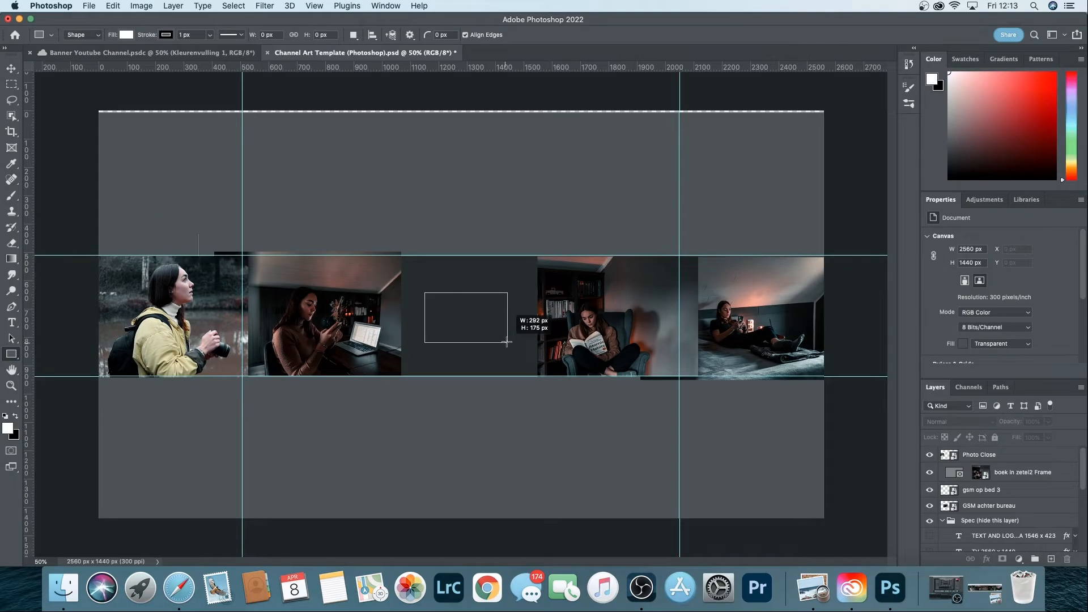
{"action": "left_click_drag", "start_coordinate": [507, 342], "coordinate": [516, 342]}
Set the rectangle's fill to black and its shape stroke width to 0 px
{"action": "left_click", "coordinate": [962, 317]}
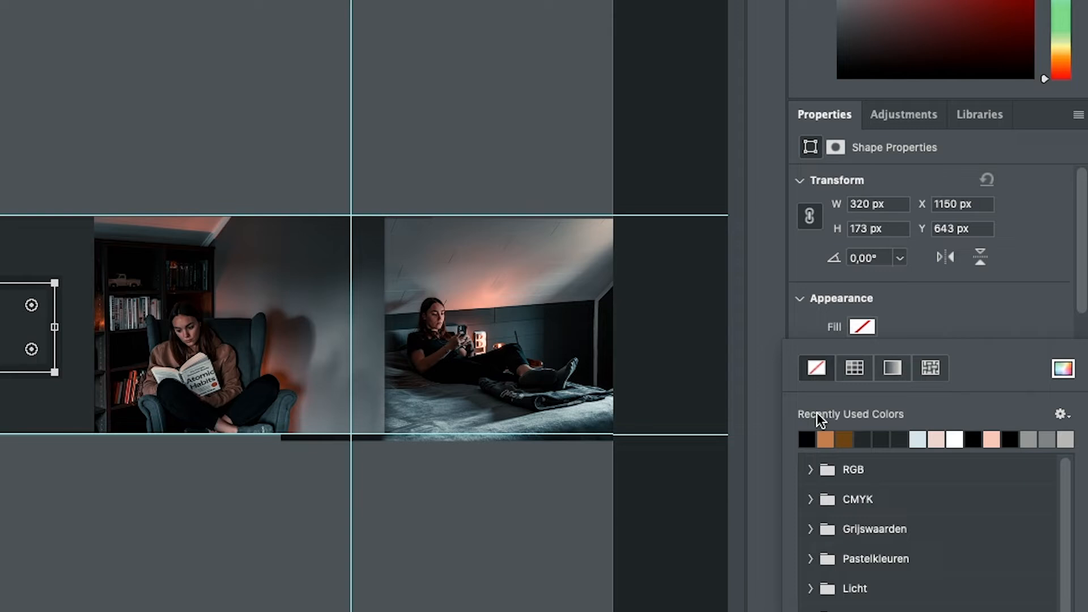
{"action": "left_click", "coordinate": [934, 376]}
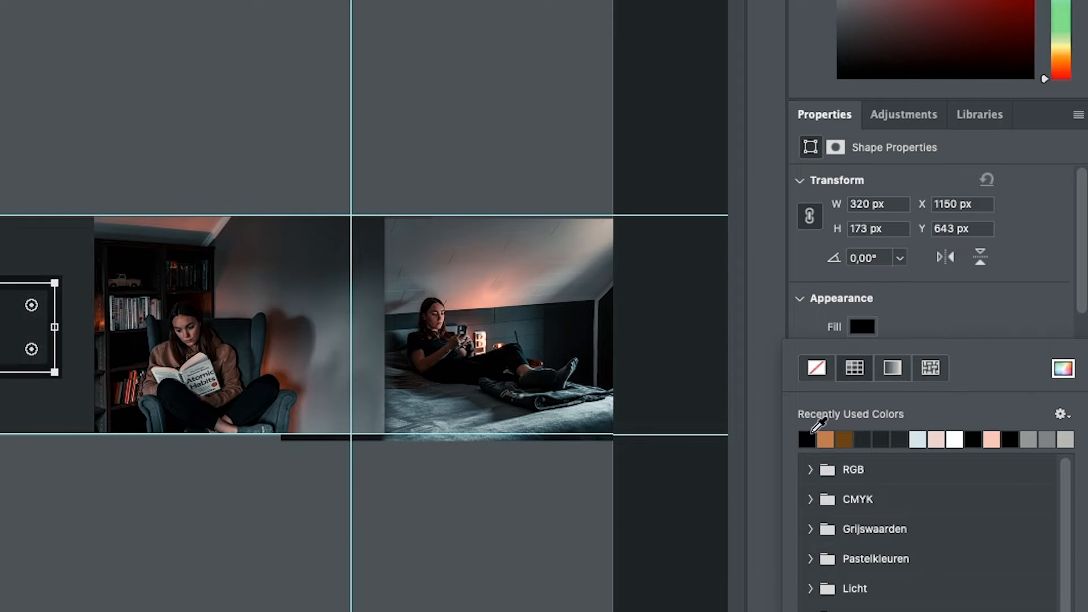
{"action": "key", "text": "Return"}
{"action": "left_click", "coordinate": [906, 386]}
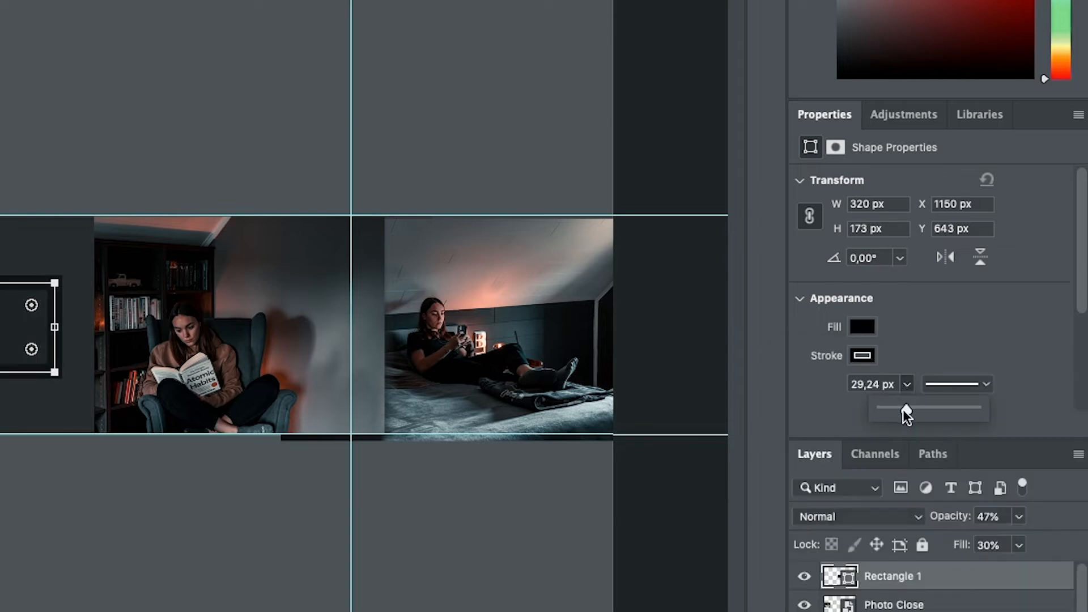
{"action": "left_click", "coordinate": [970, 332]}
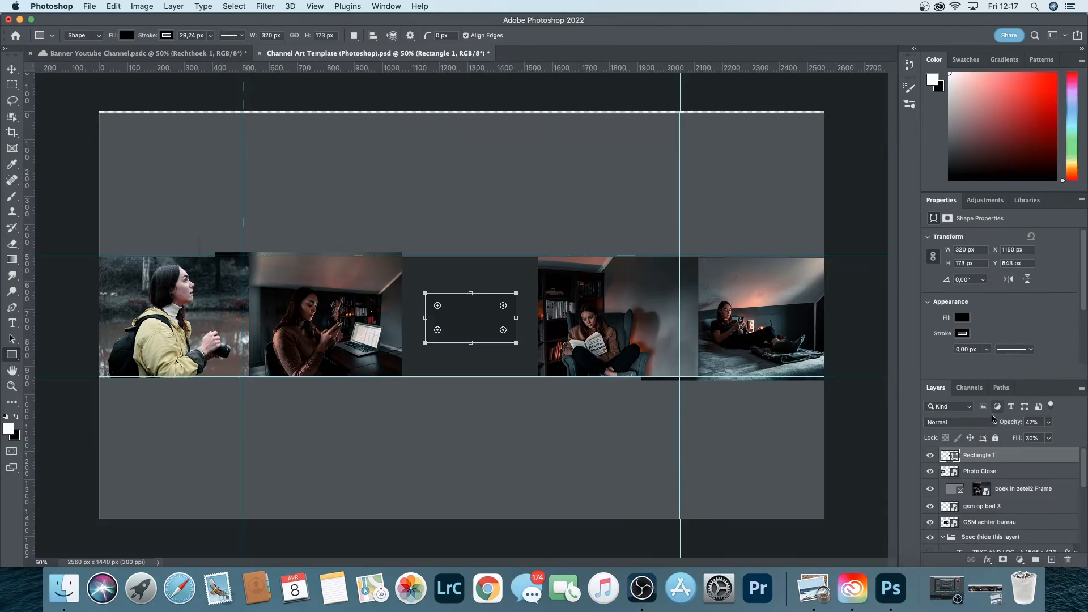
Give the rectangle layer a centred 27 px dark brown Stroke effect and enlarge the rectangle to about 409 × 256 px
{"action": "right_click", "coordinate": [966, 463]}
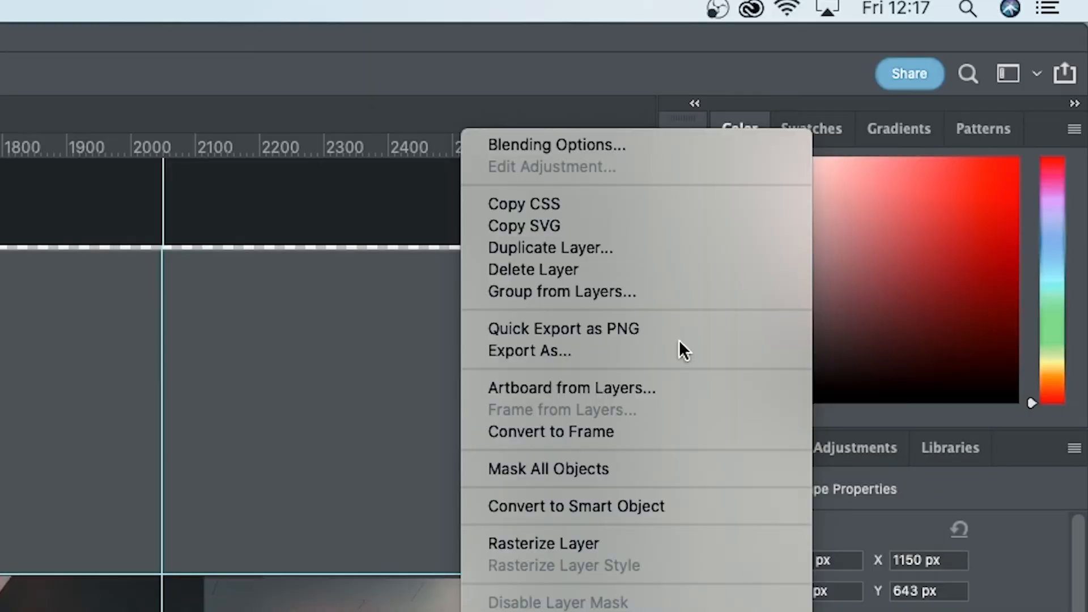
{"action": "left_click", "coordinate": [560, 146]}
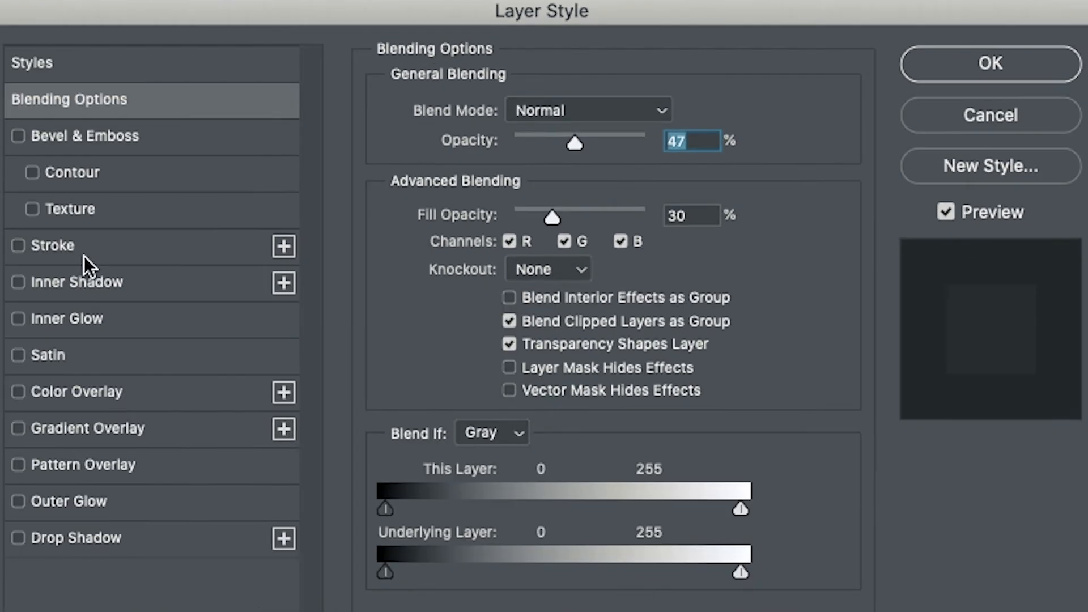
{"action": "left_click", "coordinate": [19, 246]}
{"action": "left_click", "coordinate": [66, 240]}
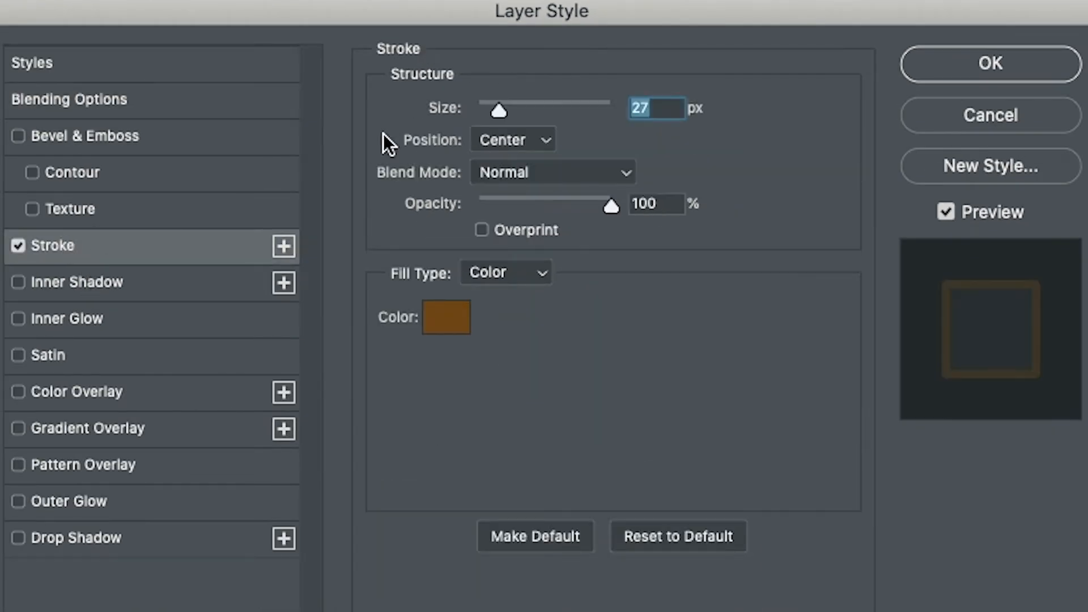
{"action": "mouse_move", "coordinate": [495, 107]}
{"action": "left_mouse_down"}
{"action": "mouse_move", "coordinate": [514, 105]}
{"action": "mouse_move", "coordinate": [499, 110]}
{"action": "left_mouse_up"}
{"action": "left_click", "coordinate": [433, 338]}
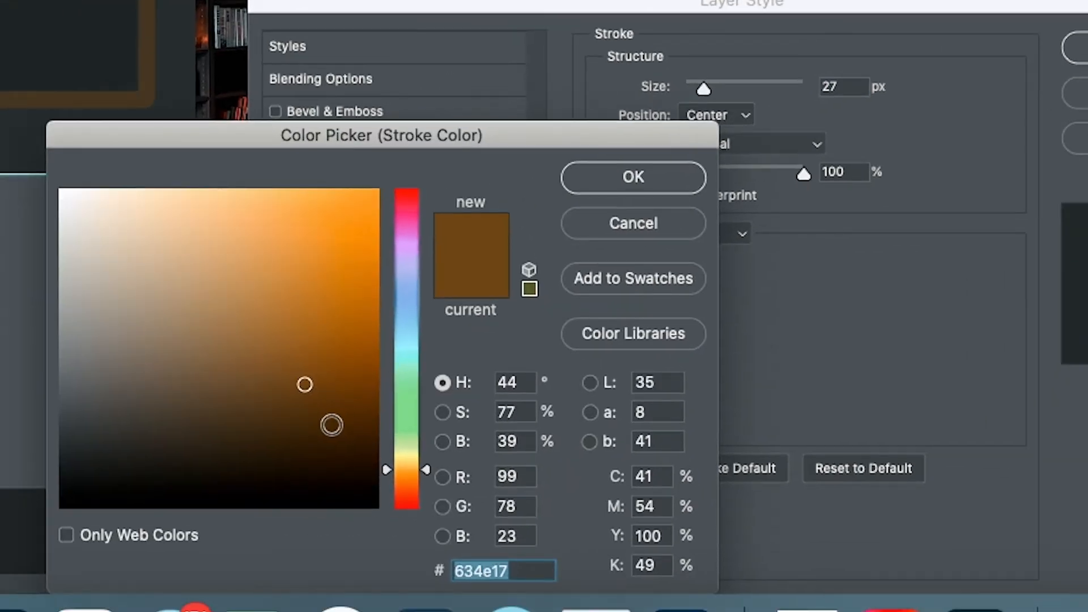
{"action": "left_click", "coordinate": [662, 172]}
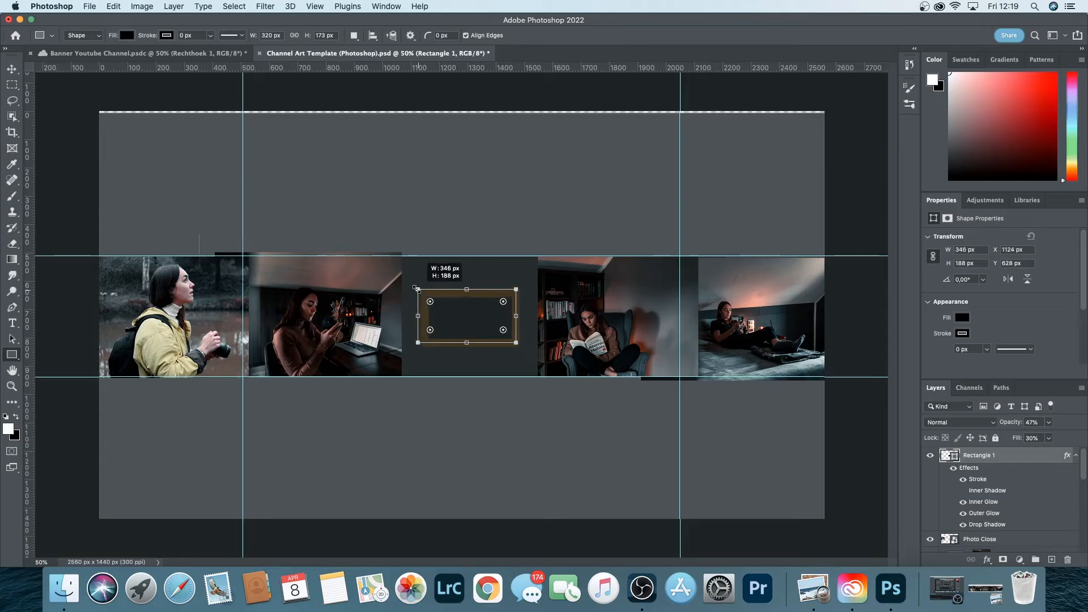
{"action": "left_click_drag", "start_coordinate": [413, 287], "coordinate": [414, 288]}
{"action": "left_click_drag", "start_coordinate": [517, 288], "coordinate": [531, 288]}
Add the channel owner's first name as text on the rectangle in the Mauritz Caps PERSONAL USE font
{"action": "key", "text": "t"}
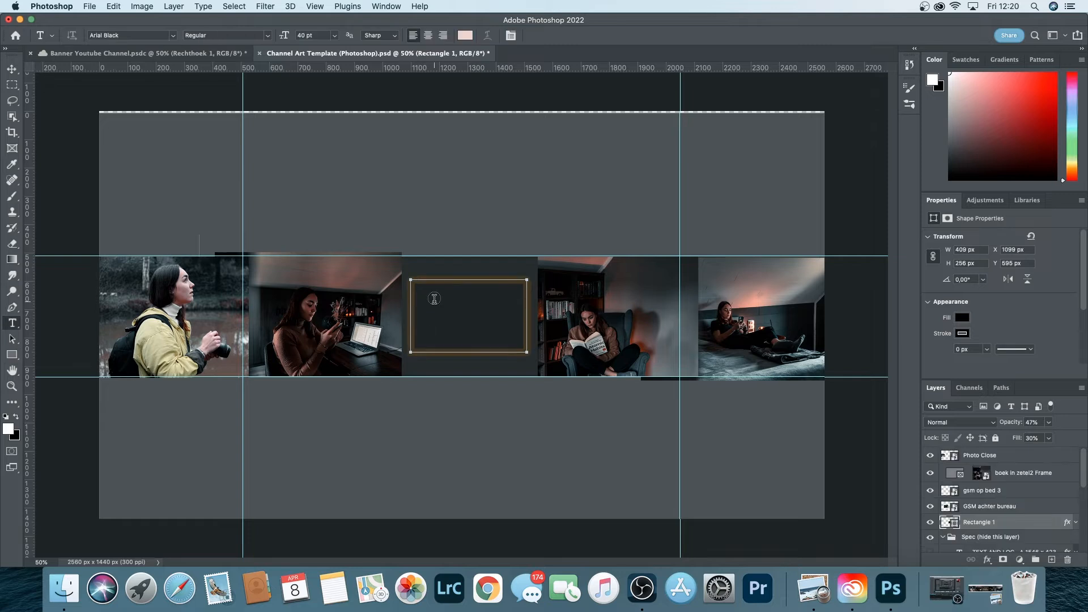
{"action": "left_click", "coordinate": [435, 299]}
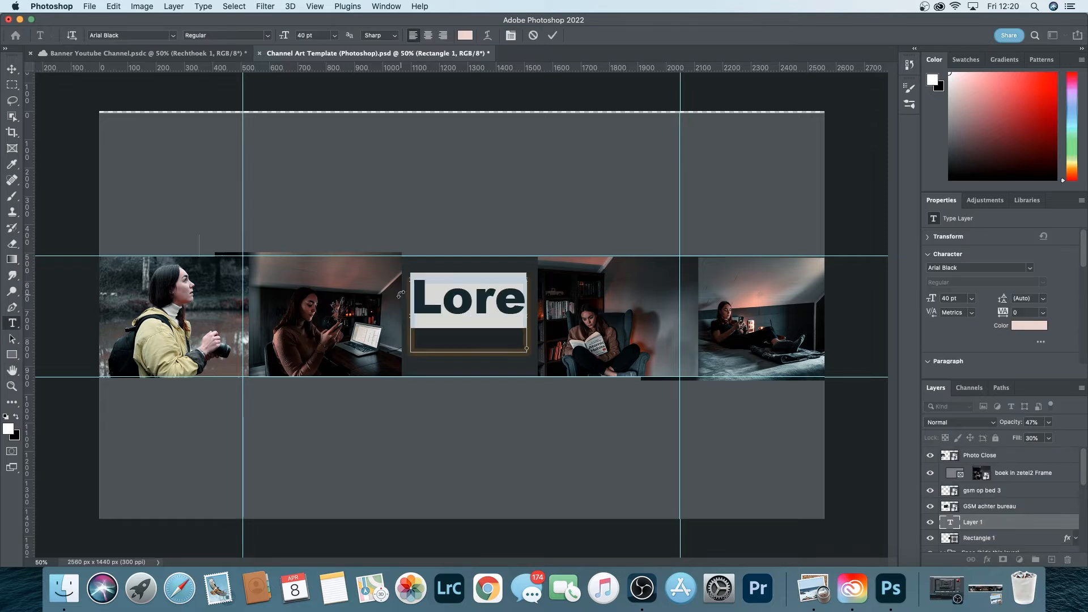
{"action": "type", "text": "Lisa"}
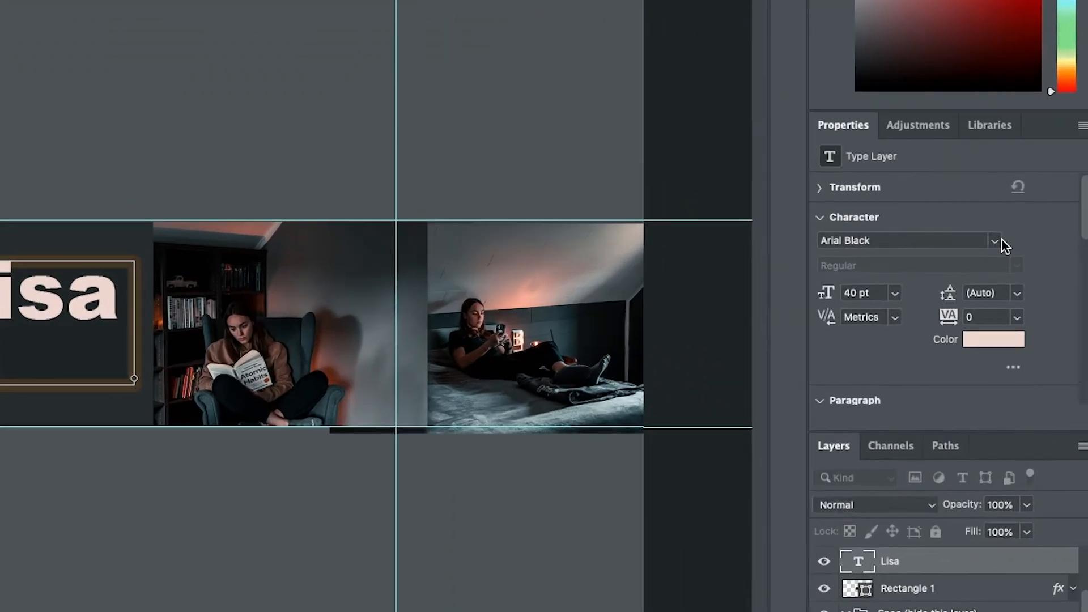
{"action": "left_click", "coordinate": [1029, 267]}
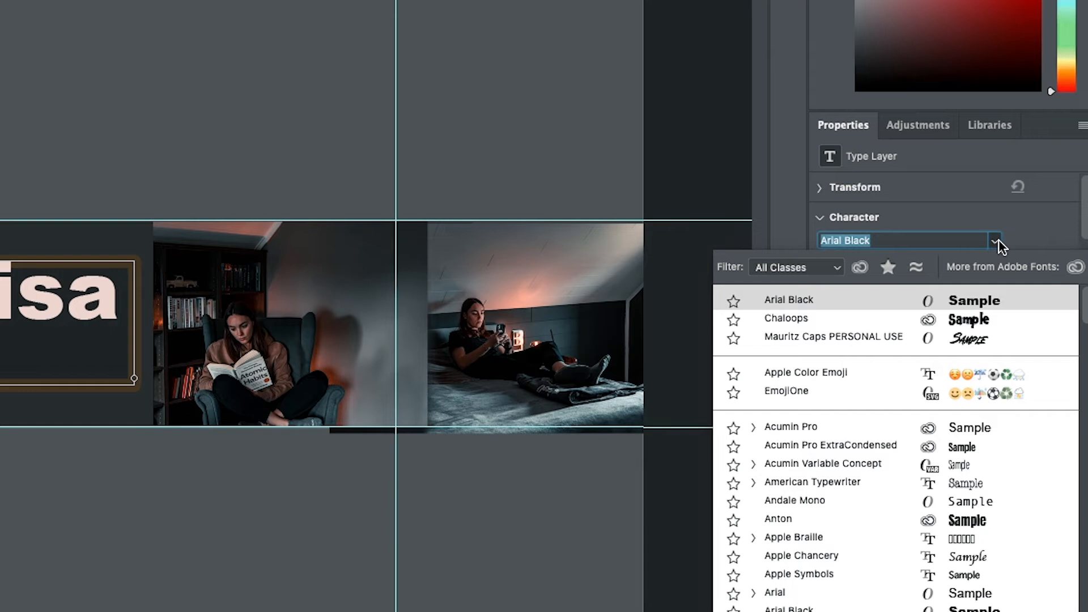
{"action": "left_click", "coordinate": [883, 337]}
Change the first-name text's colour to tan #bfa56d and centre the text over the upper part of the brown frame
{"action": "left_click", "coordinate": [990, 344]}
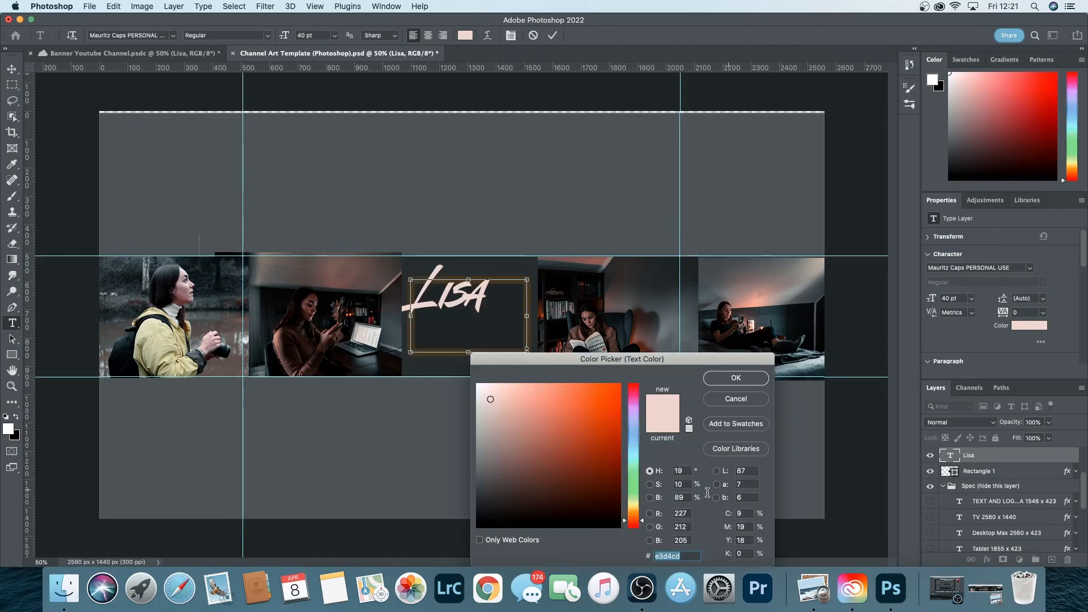
{"action": "left_click", "coordinate": [634, 513]}
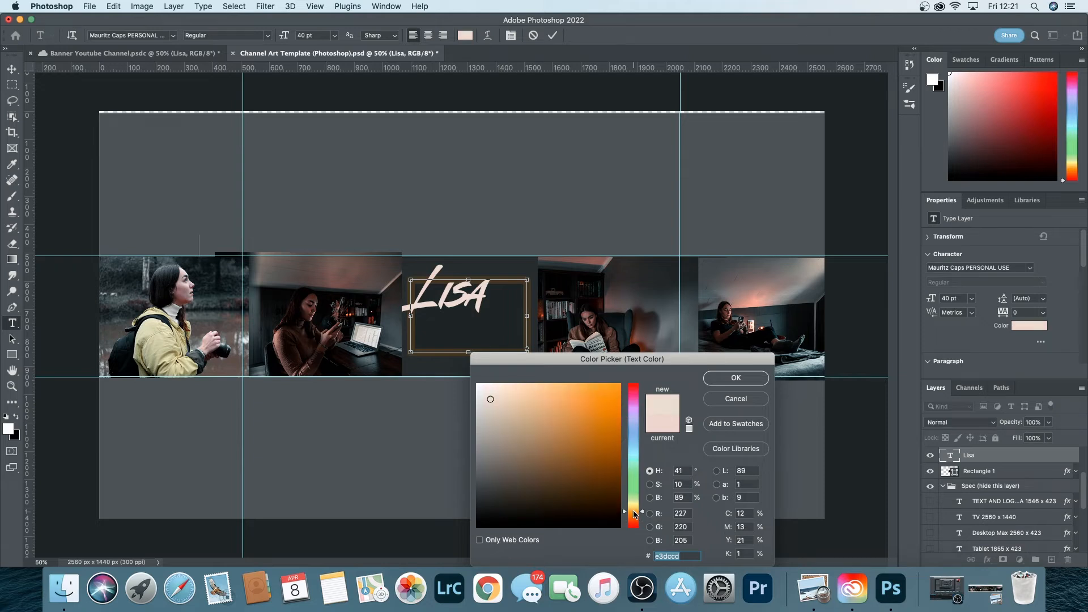
{"action": "left_click", "coordinate": [538, 420]}
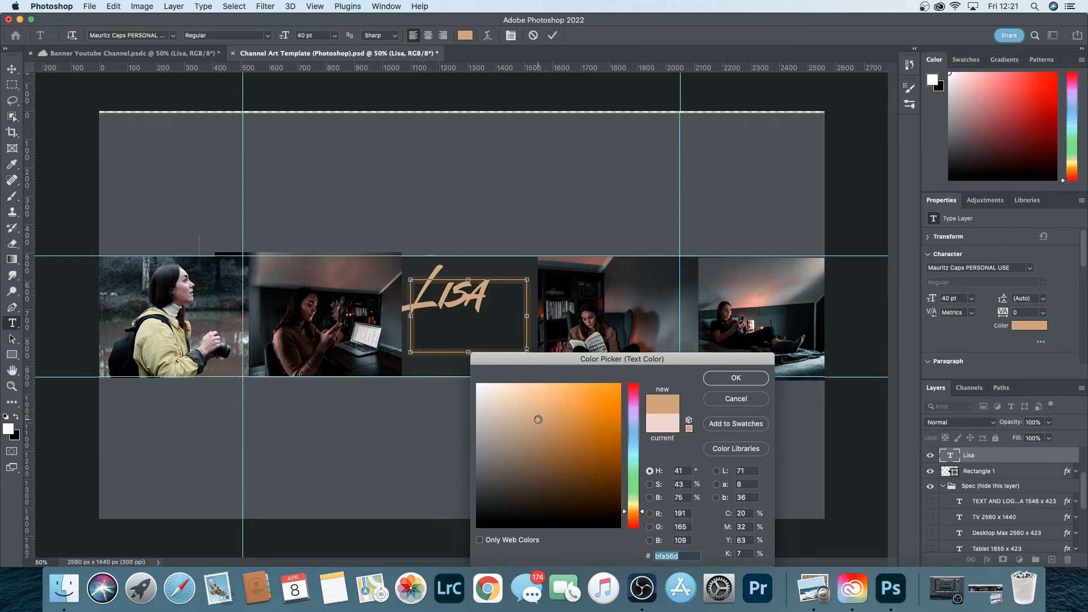
{"action": "left_click", "coordinate": [735, 380]}
{"action": "left_click_drag", "start_coordinate": [443, 304], "coordinate": [463, 337]}
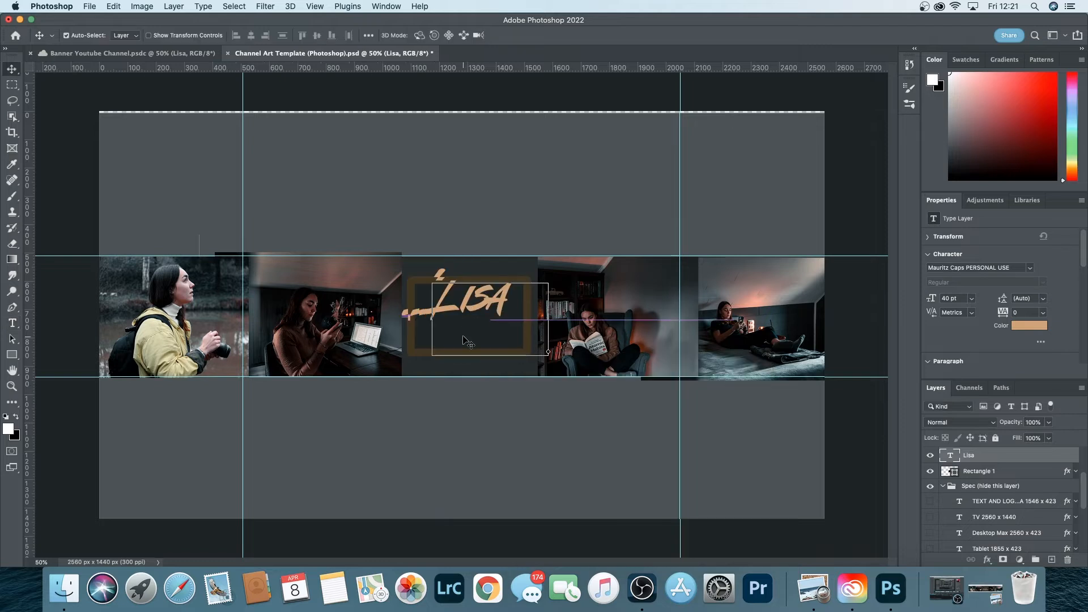
Add the channel owner's surname as a separate text below the first name and set its font size to 30 pt
{"action": "left_click", "coordinate": [493, 226]}
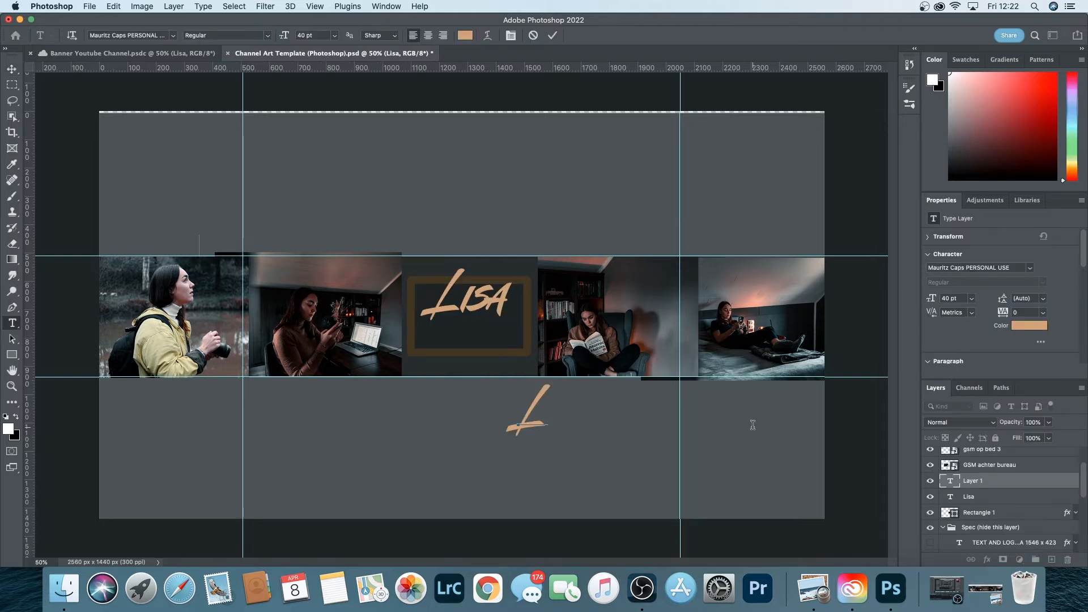
{"action": "key", "text": "BackSpace"}
{"action": "type", "text": "Renders"}
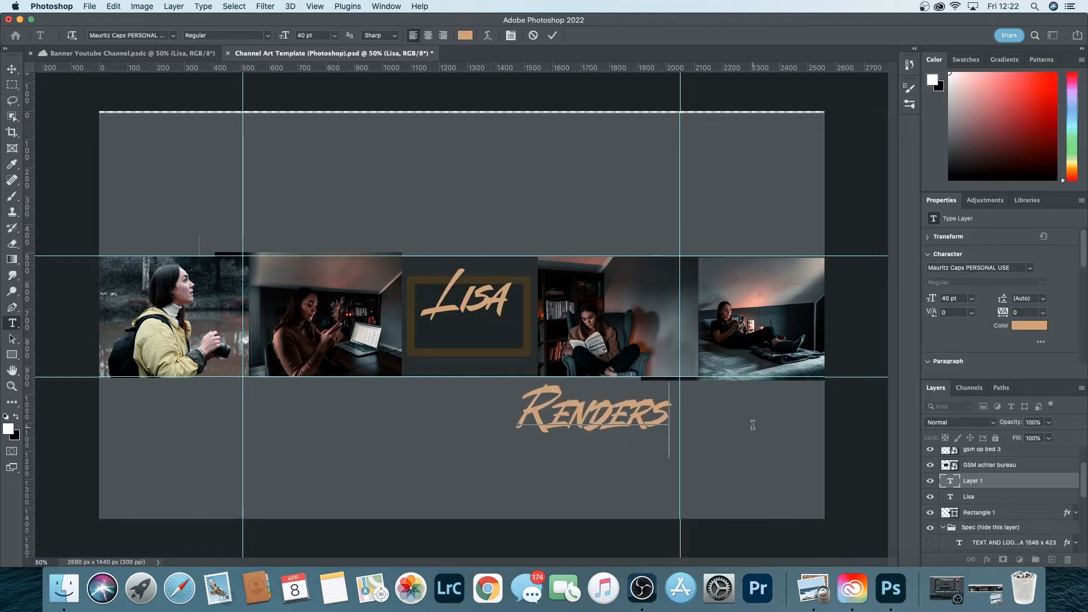
{"action": "left_click", "coordinate": [971, 299]}
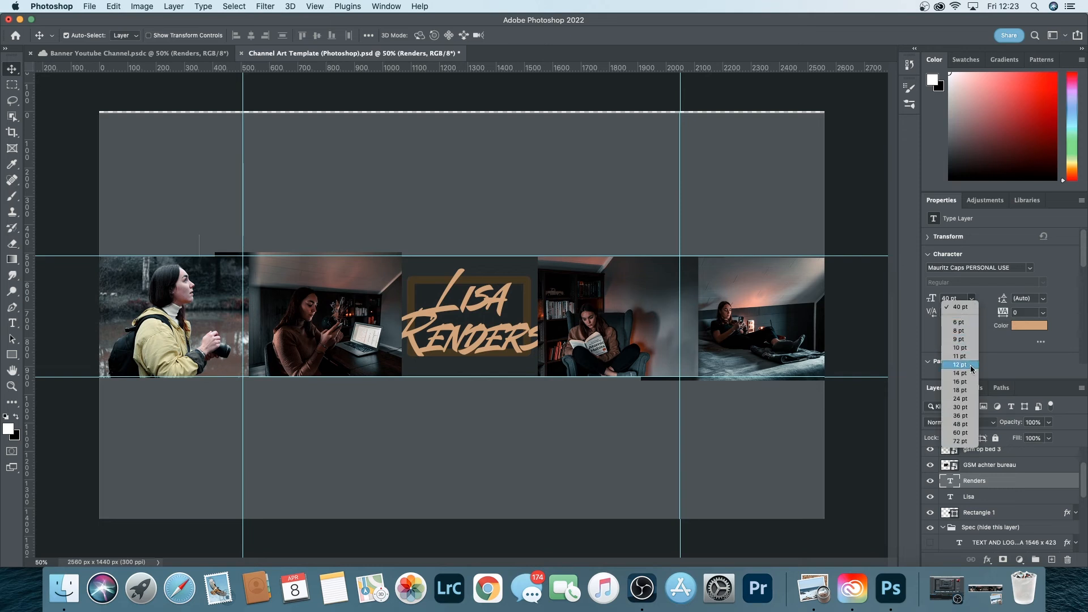
{"action": "left_click", "coordinate": [960, 407]}
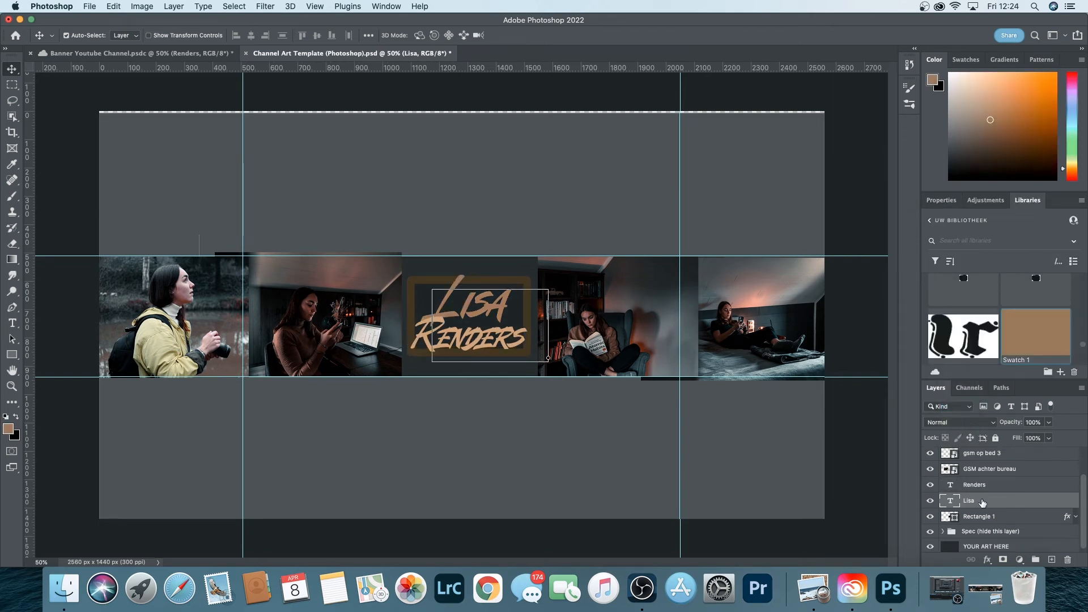
Add a Drop Shadow effect with its default settings to the first-name text layer
{"action": "right_click", "coordinate": [982, 502]}
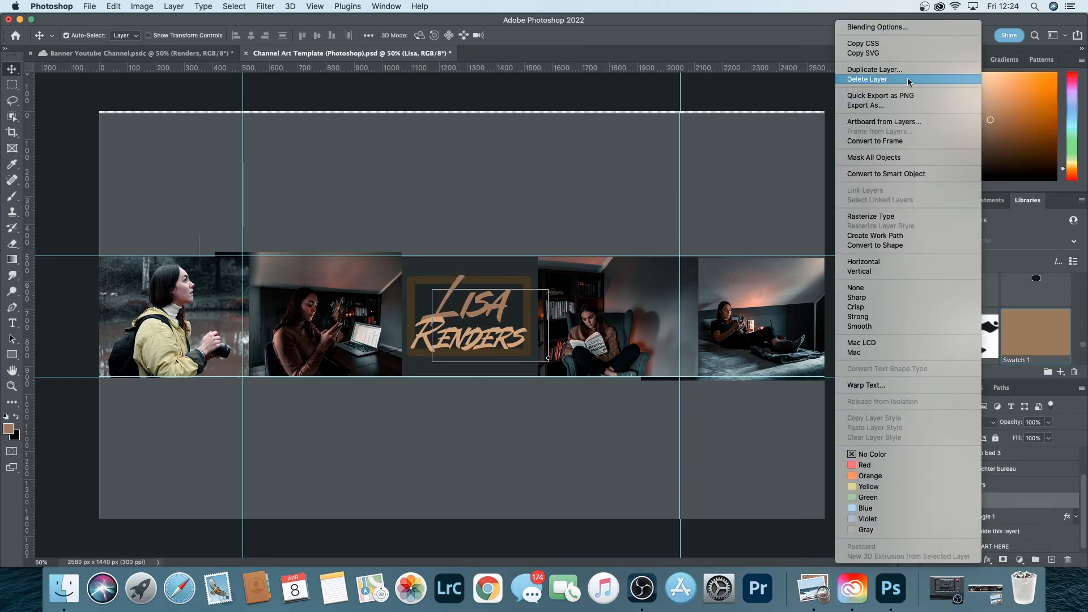
{"action": "left_click", "coordinate": [889, 28]}
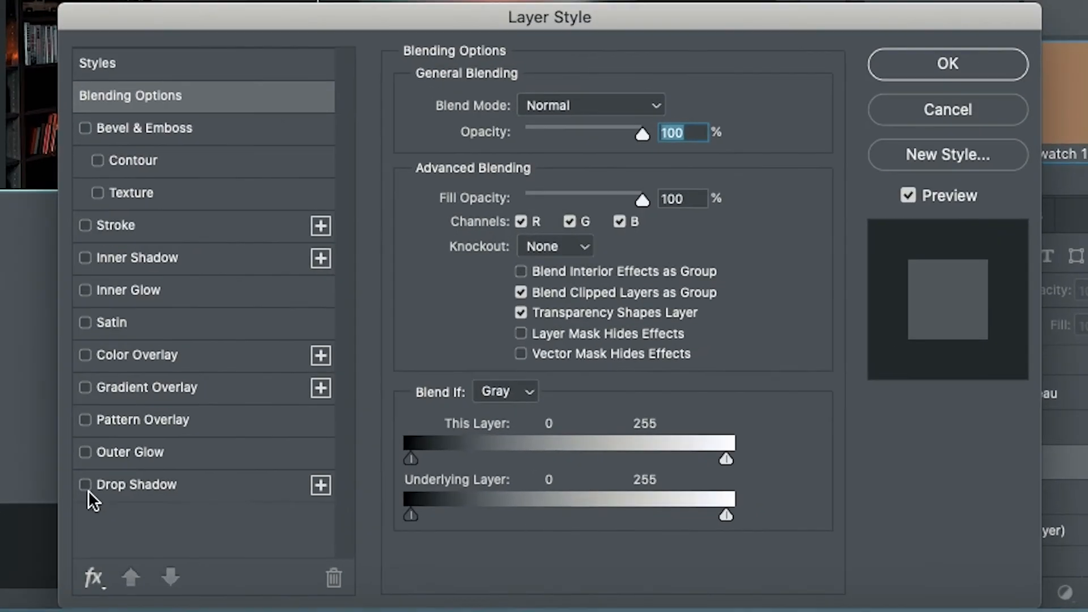
{"action": "left_click", "coordinate": [85, 484]}
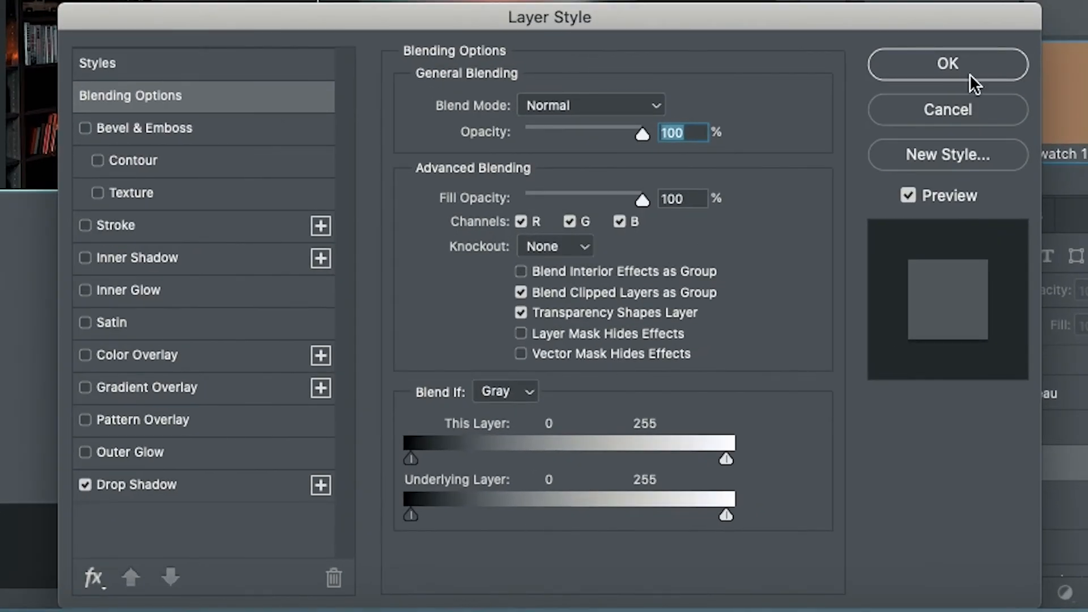
{"action": "left_click", "coordinate": [949, 71]}
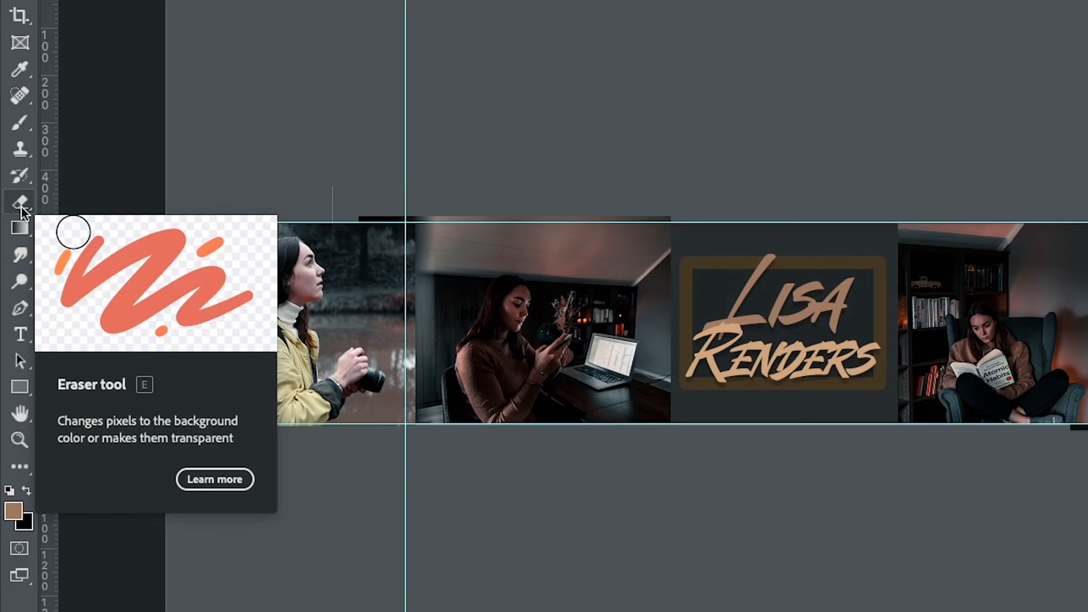
Select the Eraser with the recent speckled texture brush and rasterize the Photo Close smart object for erasing
{"action": "left_click", "coordinate": [21, 206]}
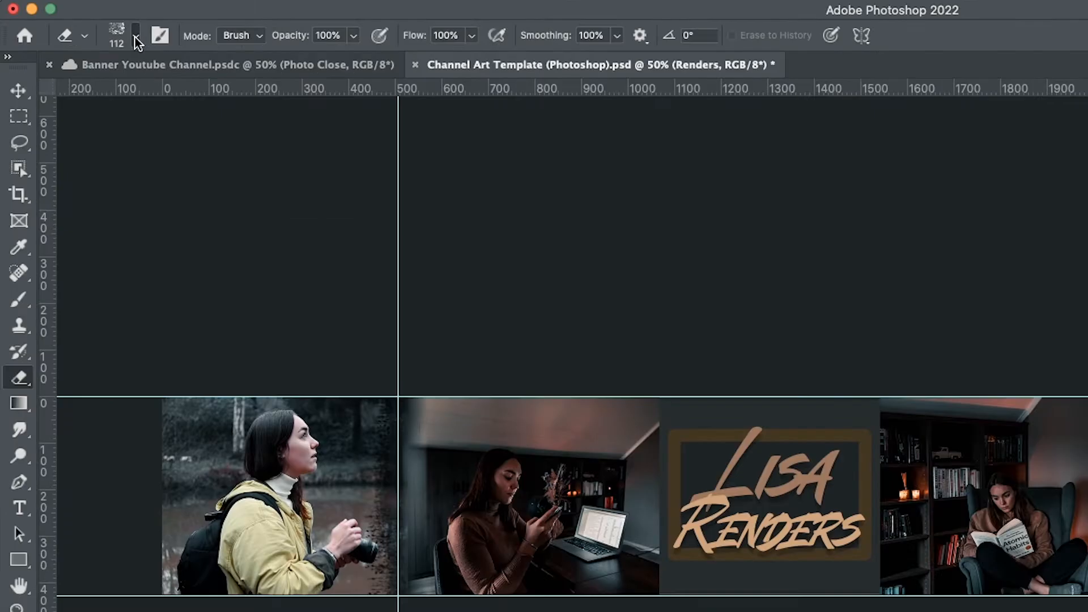
{"action": "left_click", "coordinate": [137, 40]}
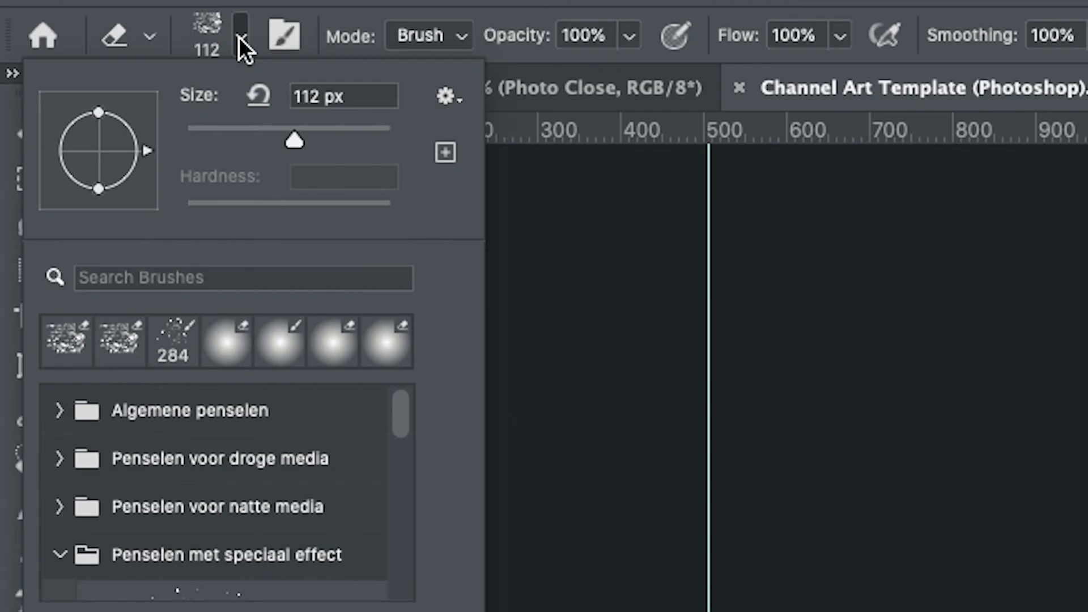
{"action": "left_click", "coordinate": [79, 347]}
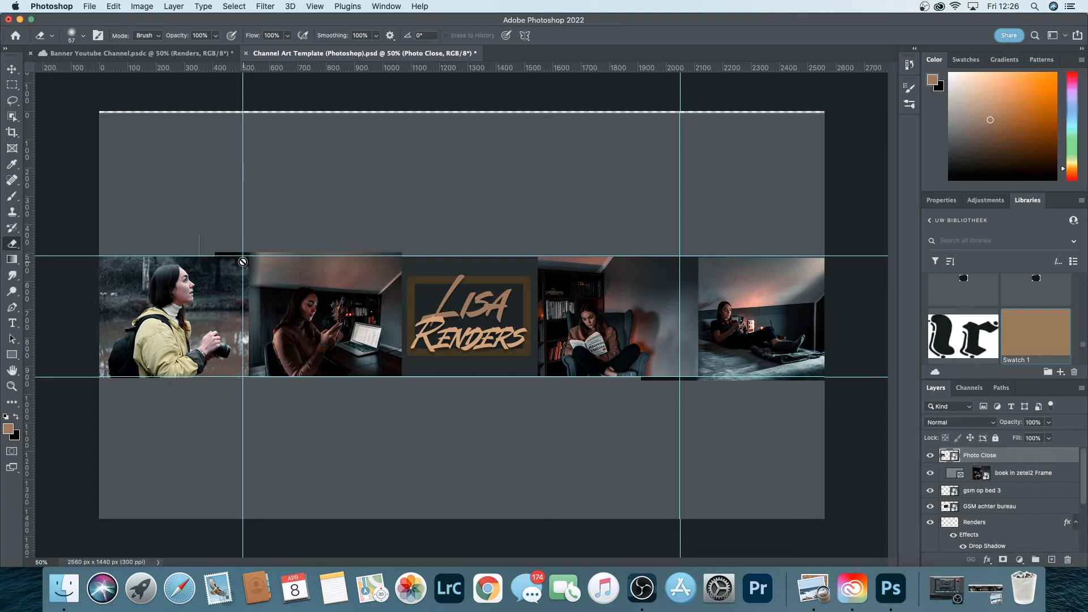
{"action": "left_click", "coordinate": [242, 263]}
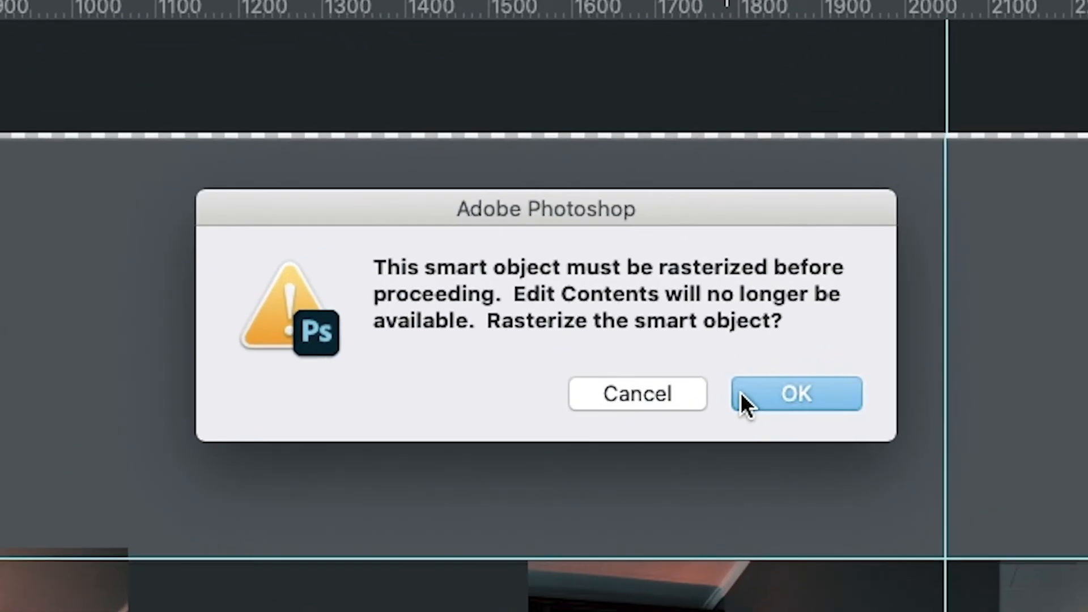
{"action": "left_click", "coordinate": [797, 396]}
Erase the edge of the boek in zetel2 photo with the speckled 112 px brush so it blends into the neighbouring bed photo
{"action": "left_click", "coordinate": [217, 36]}
{"action": "left_click", "coordinate": [193, 54]}
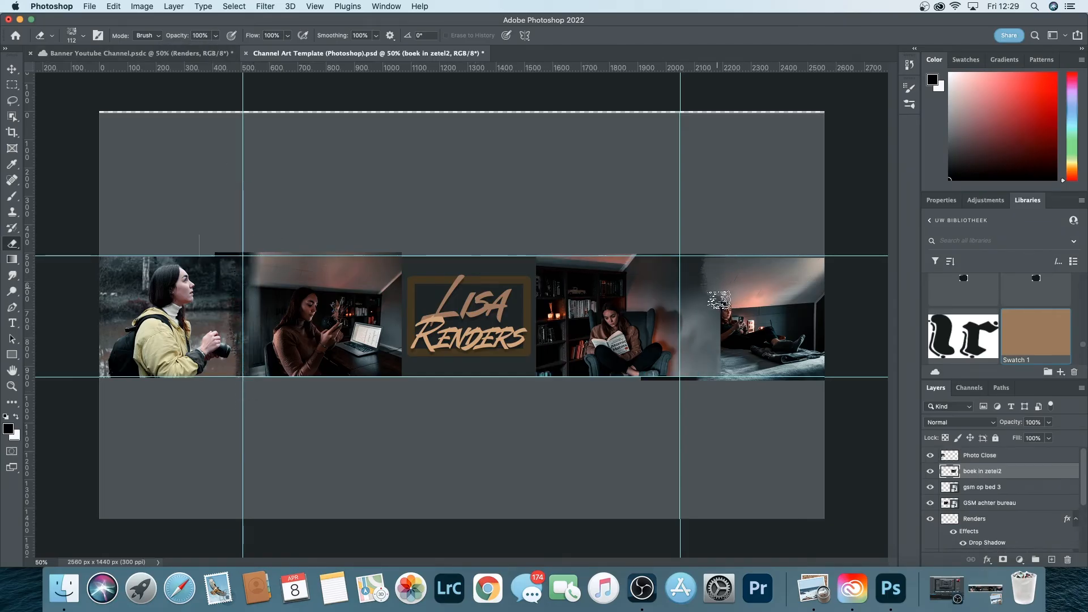
{"action": "mouse_move", "coordinate": [718, 301]}
{"action": "left_mouse_down"}
{"action": "mouse_move", "coordinate": [722, 348]}
{"action": "mouse_move", "coordinate": [720, 315]}
{"action": "mouse_move", "coordinate": [706, 374]}
{"action": "left_mouse_up"}
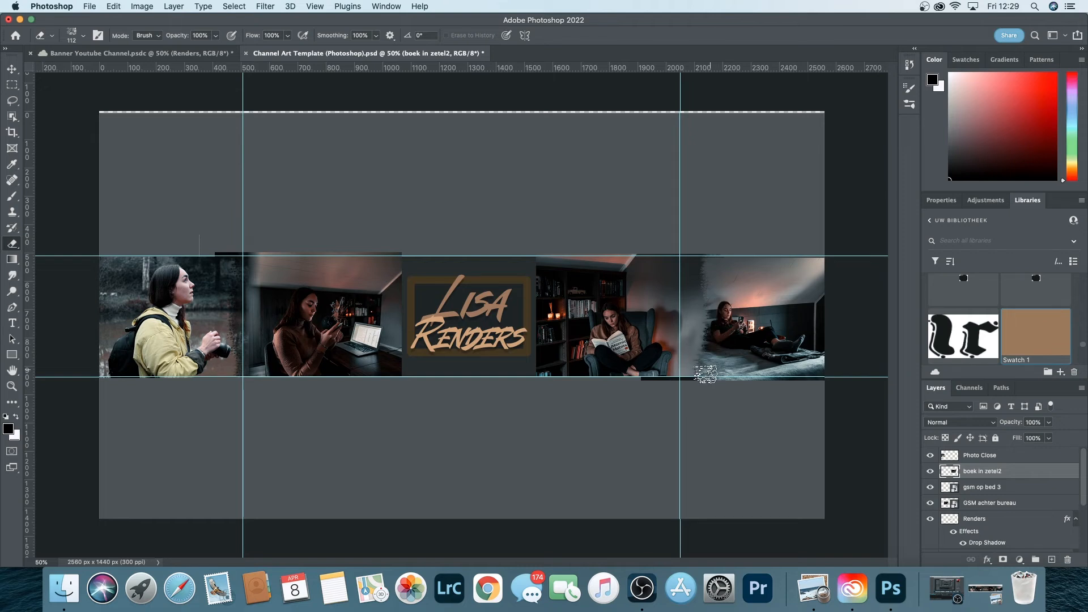
Crop the canvas above and below to the guides around the photo row, to about 2560 x 425 px
{"action": "key", "text": "c"}
{"action": "left_click_drag", "start_coordinate": [462, 112], "coordinate": [459, 181]}
{"action": "key", "text": "super+r"}
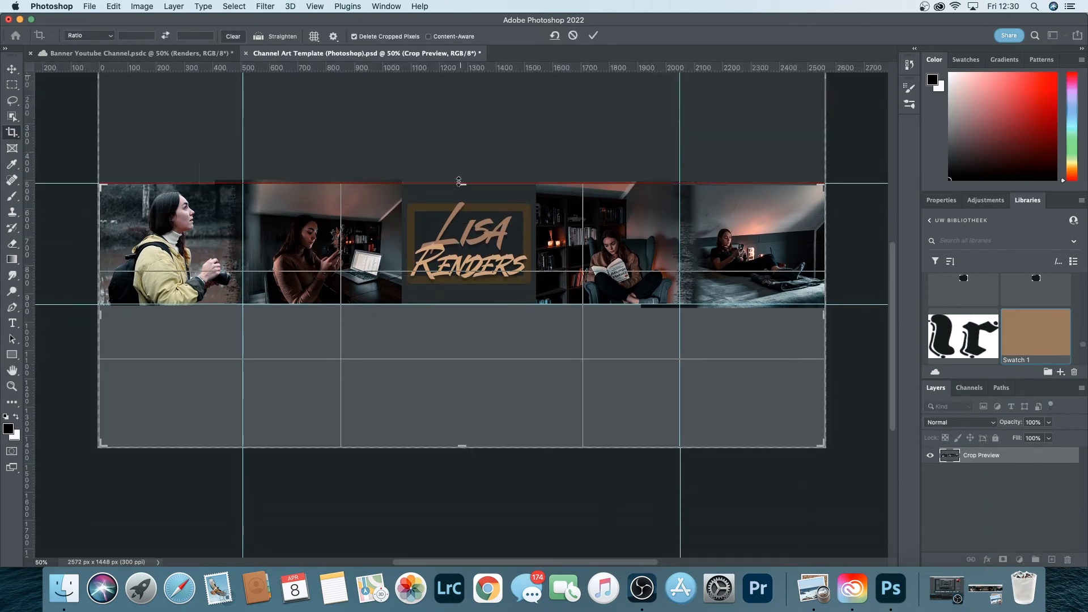
{"action": "key", "text": "super+r"}
{"action": "left_click_drag", "start_coordinate": [461, 447], "coordinate": [457, 376]}
{"action": "left_click", "coordinate": [593, 35]}
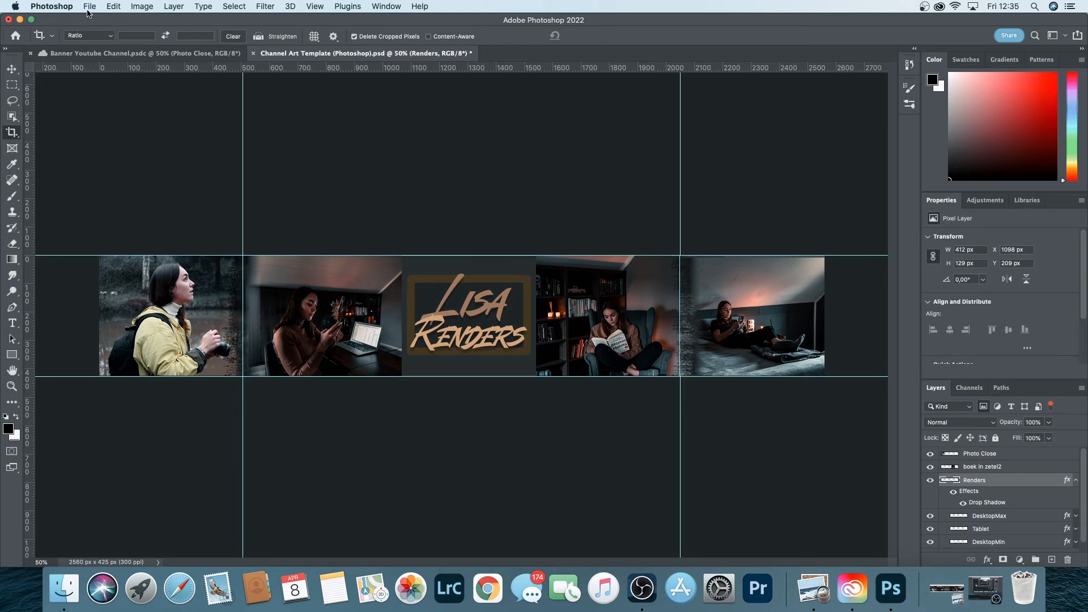
Export the banner as a PNG named "Bannner Youtube.png" to the Desktop folder
{"action": "left_click", "coordinate": [88, 8]}
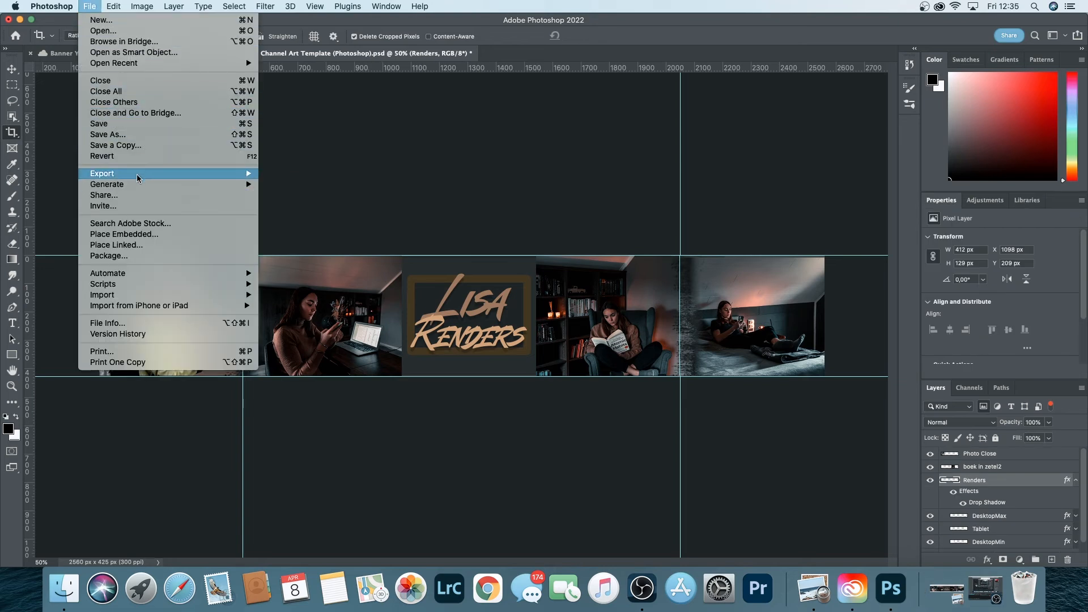
{"action": "mouse_move", "coordinate": [138, 176]}
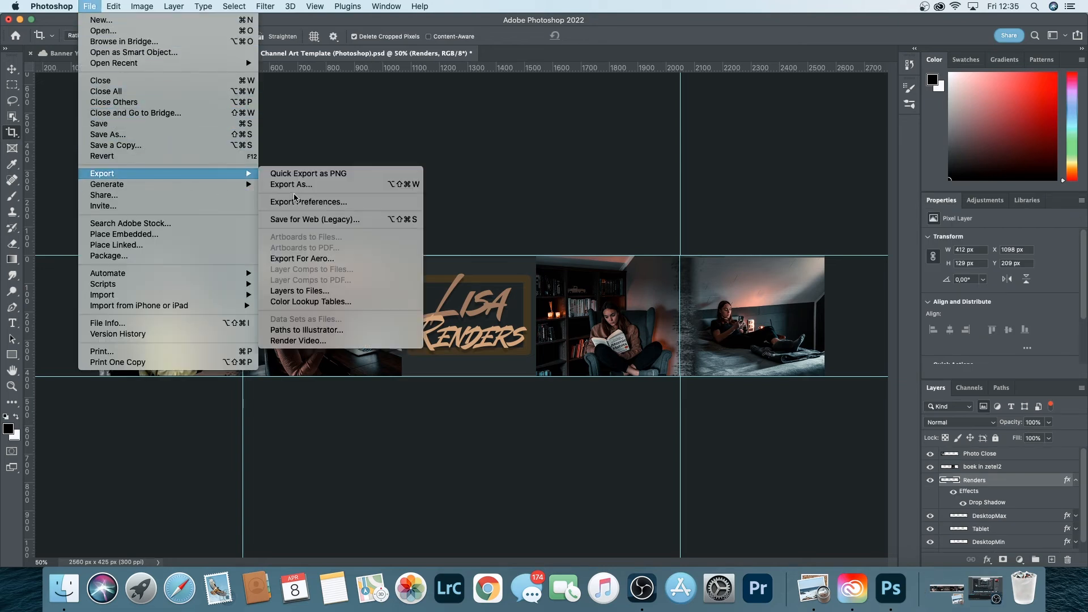
{"action": "left_click", "coordinate": [309, 185]}
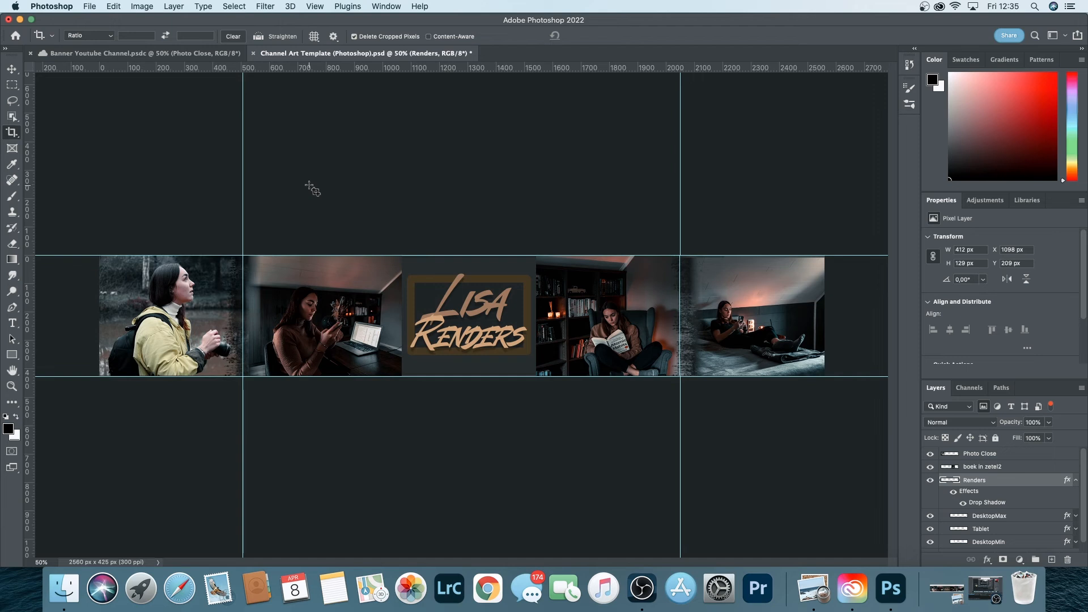
{"action": "key", "text": "Return"}
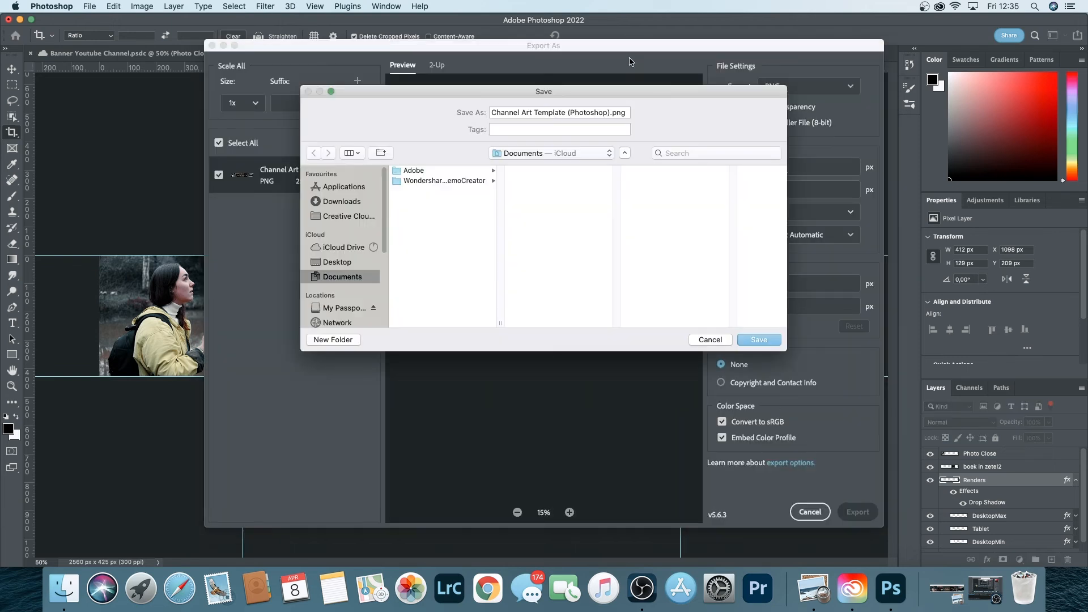
{"action": "left_click_drag", "start_coordinate": [611, 111], "coordinate": [491, 112]}
{"action": "type", "text": "Bannner You"}
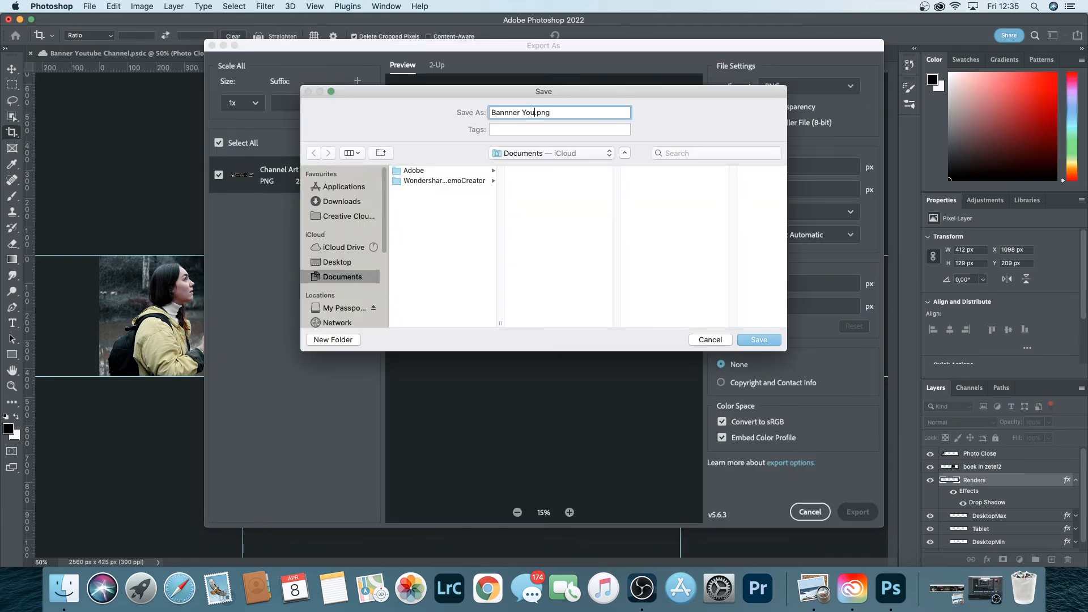
{"action": "left_click", "coordinate": [762, 335]}
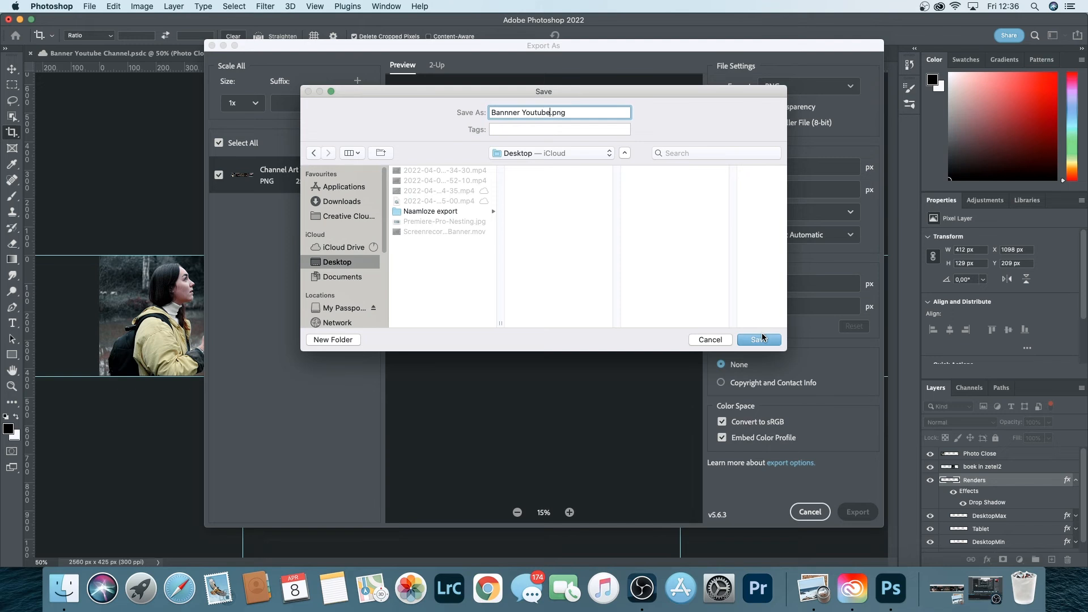